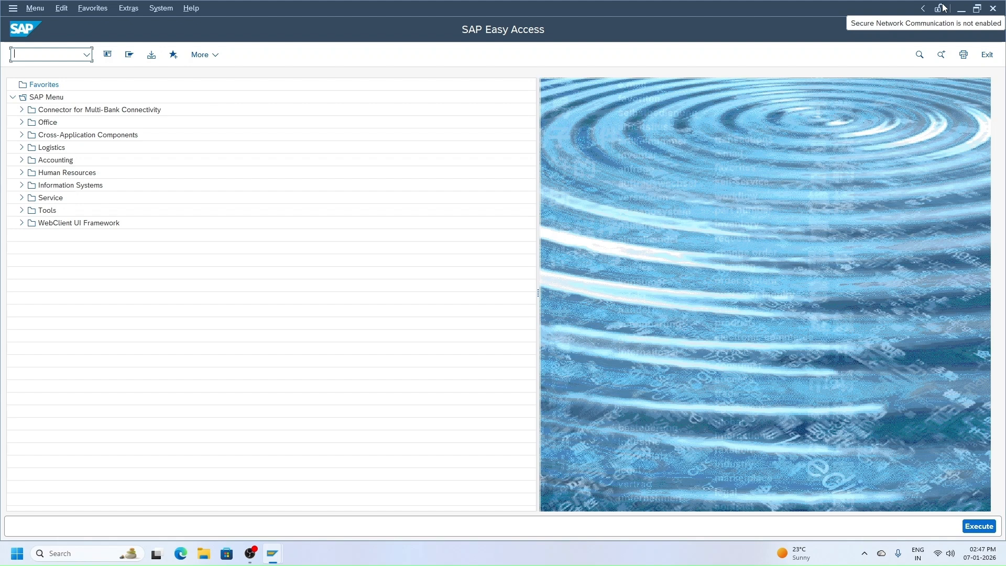
# - Run transaction spro and display the SAP Reference IMG
pyautogui.write('spro')
pyautogui.press('Return')
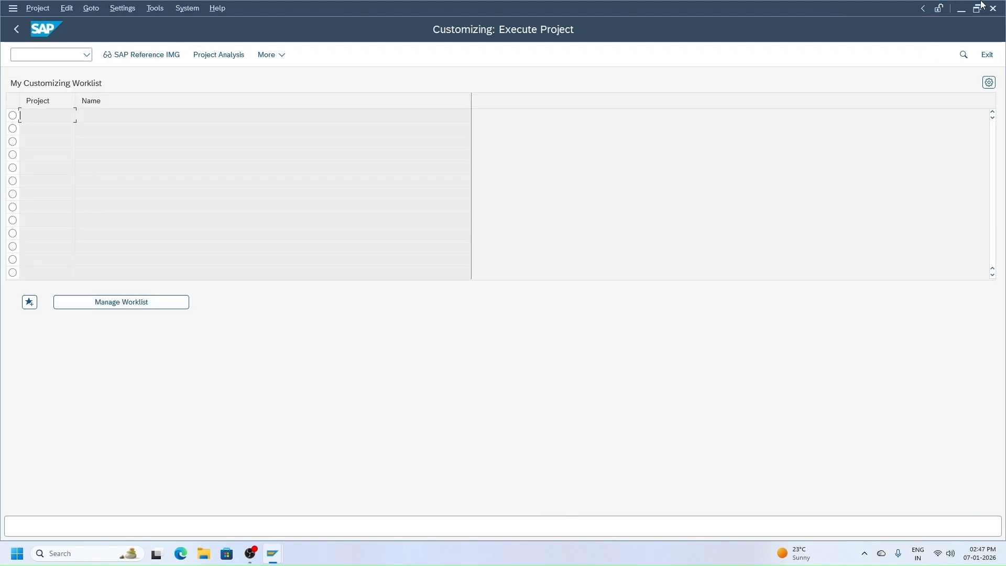
pyautogui.click(152, 58)
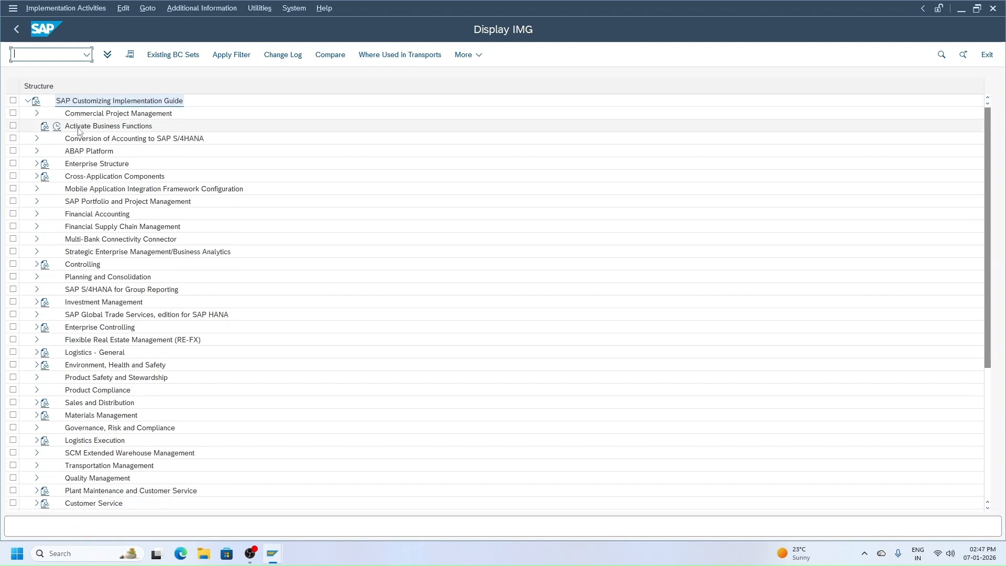
# - Expand the implementation guide through Controlling and General Controlling down to the Organization activities
pyautogui.click(37, 266)
pyautogui.click(75, 268)
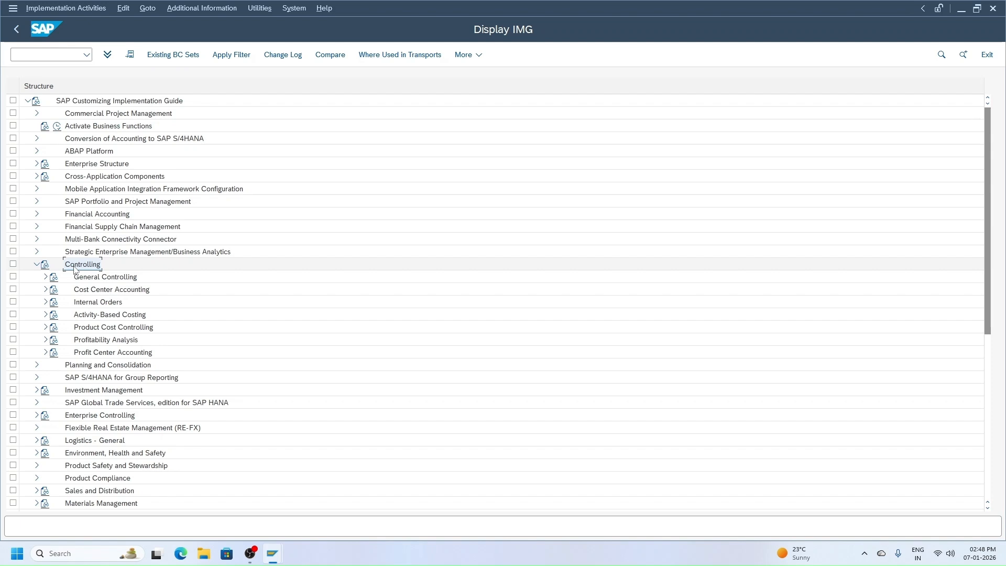
pyautogui.click(45, 277)
pyautogui.click(86, 279)
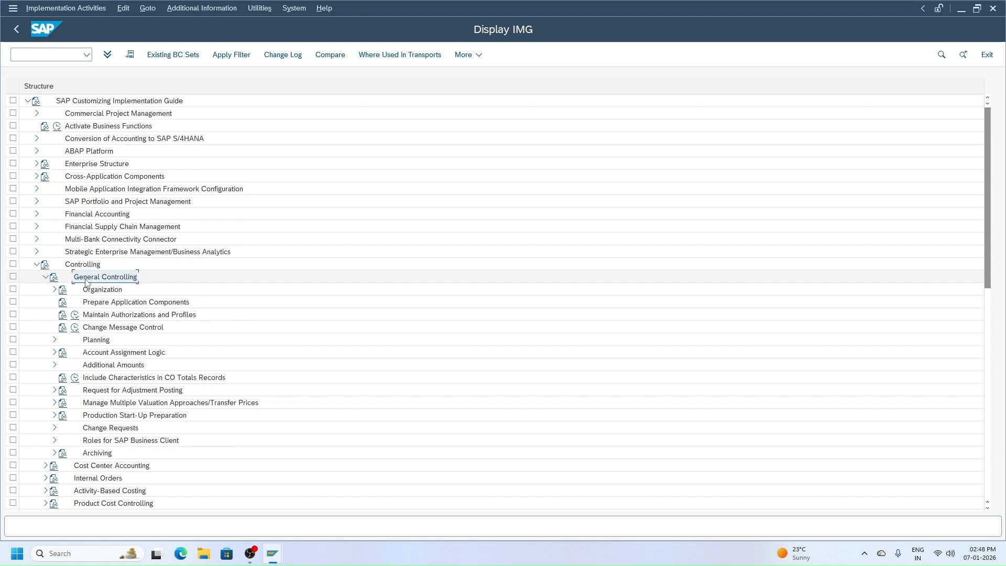
pyautogui.click(55, 289)
pyautogui.click(97, 293)
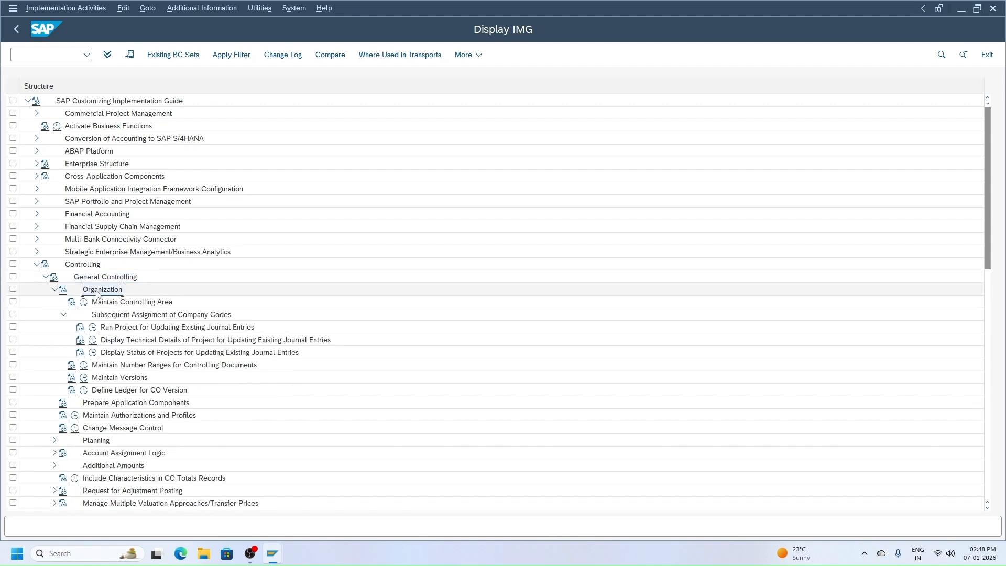
# - Execute the Maintain Controlling Area activity, acknowledge the inconsistency messages and open the Basic data overview
pyautogui.click(84, 303)
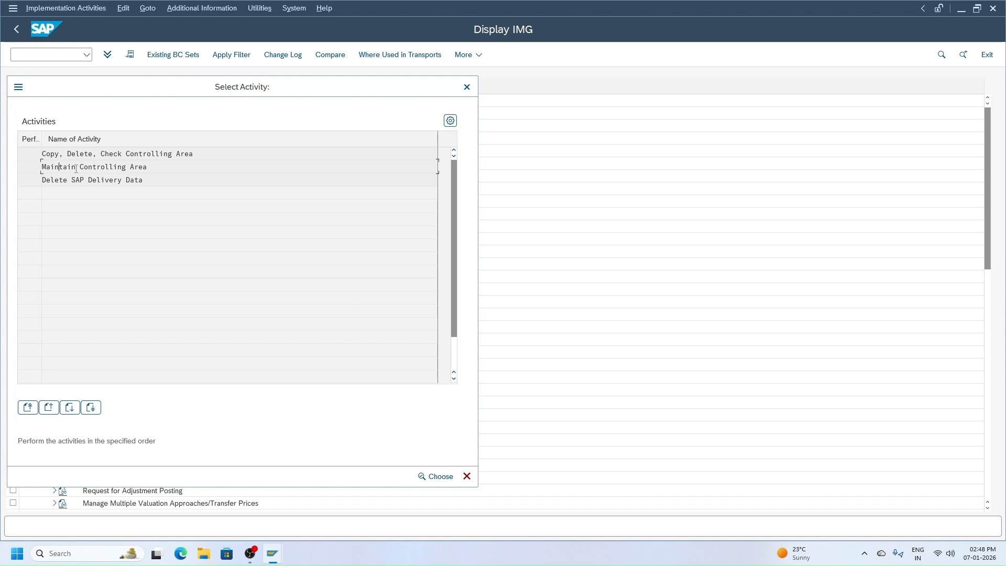
pyautogui.click(436, 476)
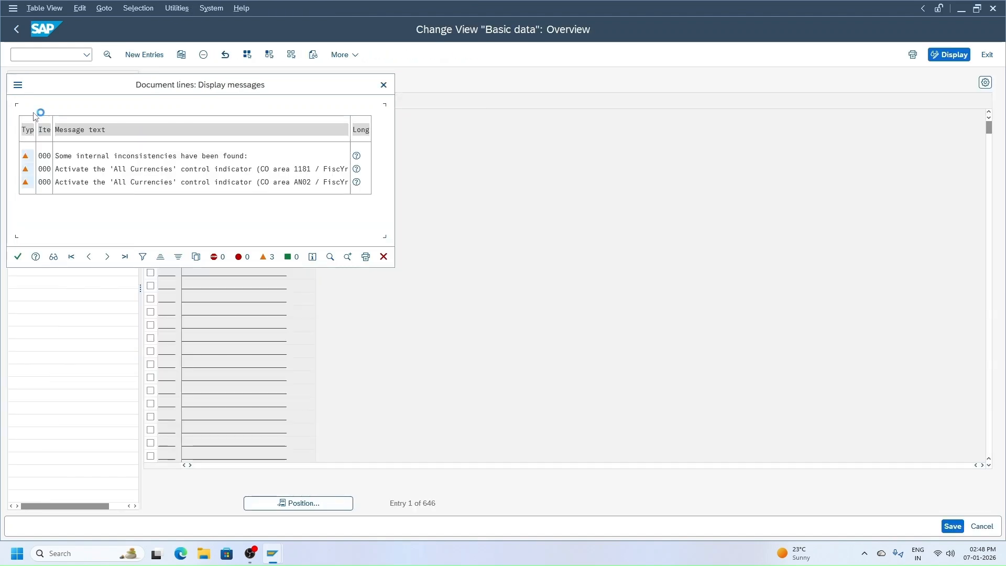
pyautogui.click(18, 257)
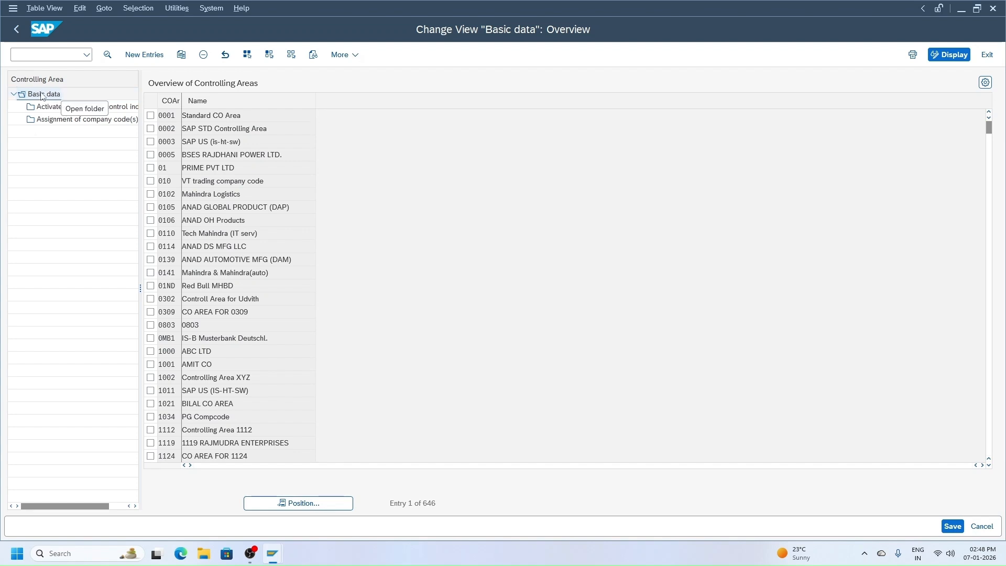
pyautogui.doubleClick(42, 94)
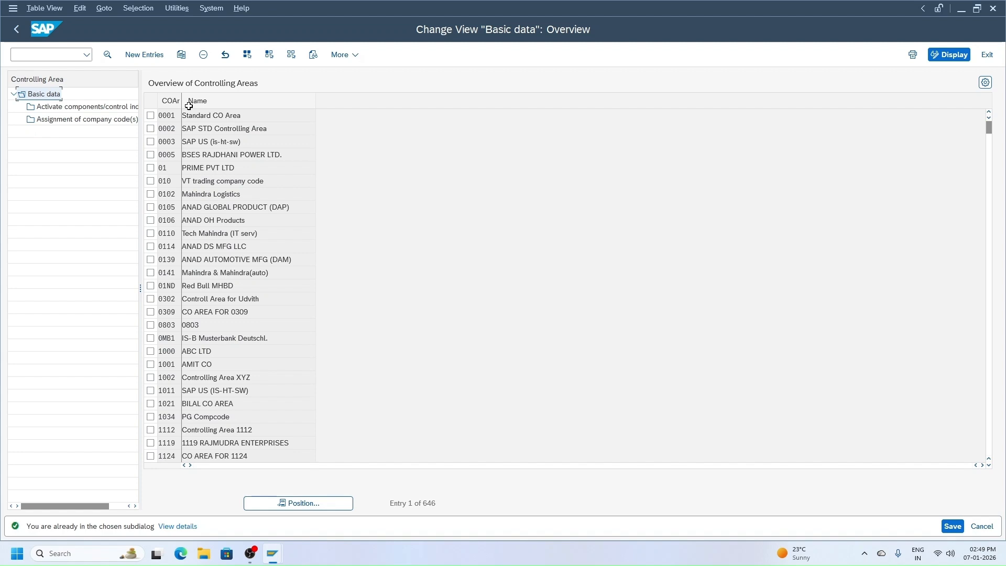
# - Create a new controlling area entry vm01 with the name "Vm01 controlling area"
pyautogui.click(140, 59)
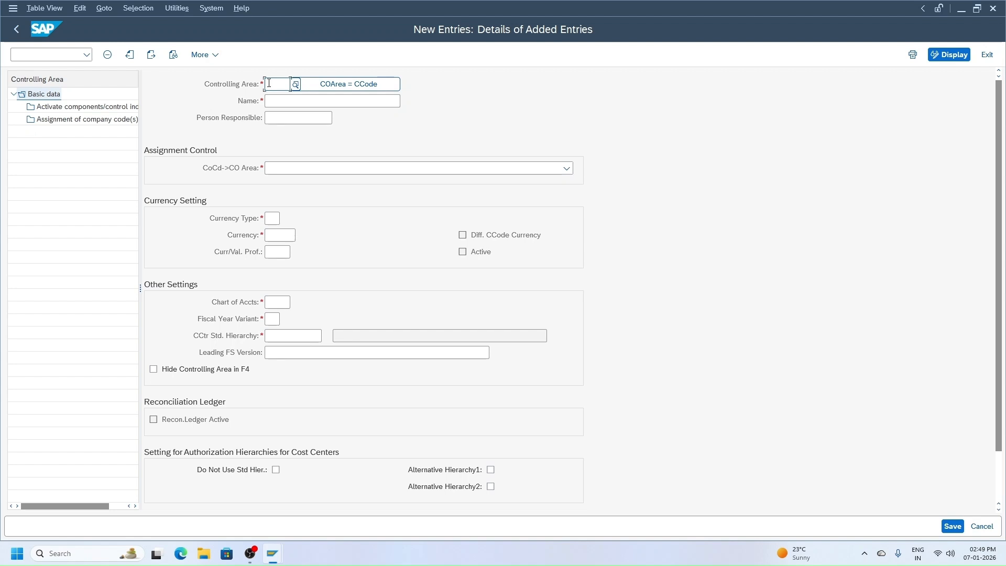
pyautogui.write('sm0')
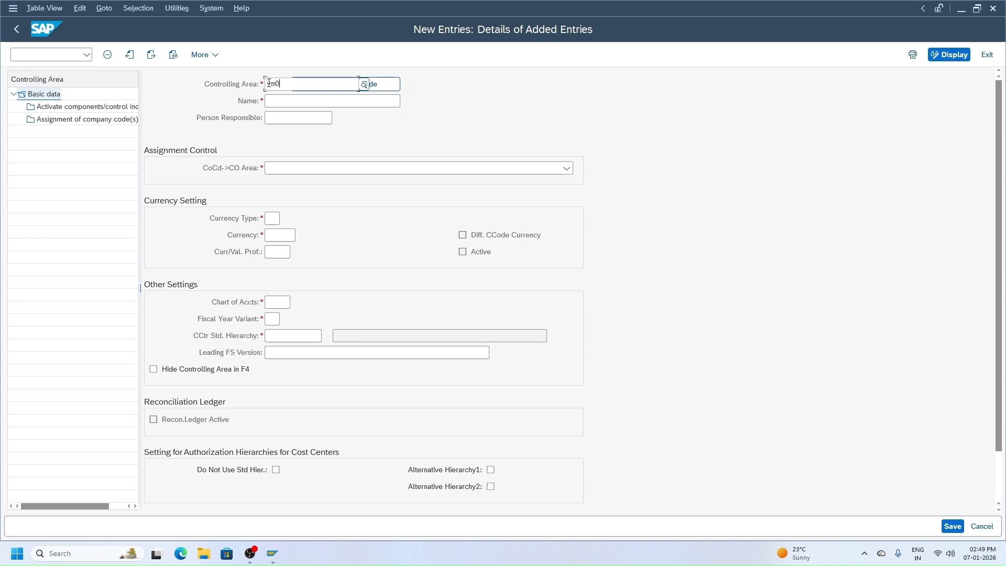
pyautogui.write('1')
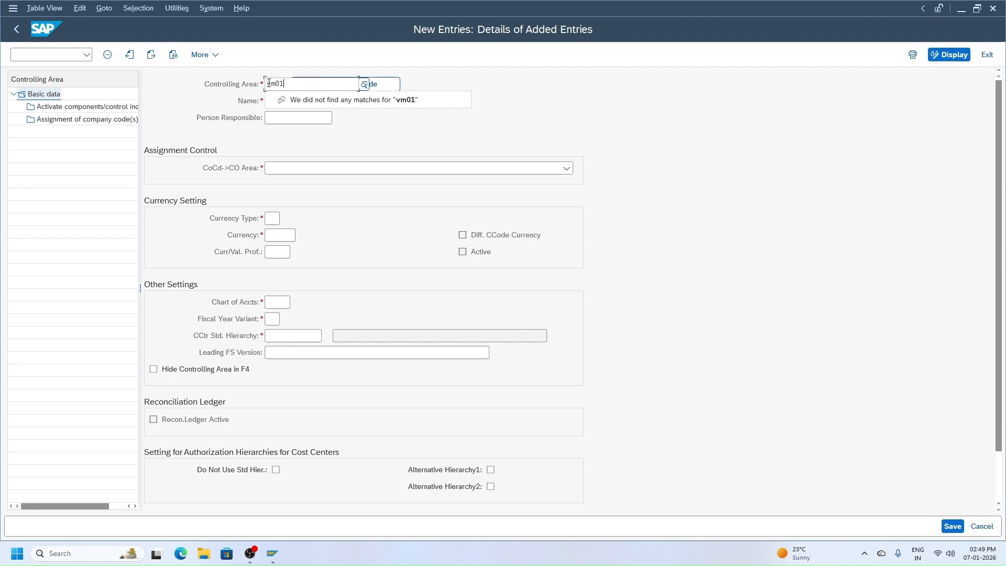
pyautogui.press('Return')
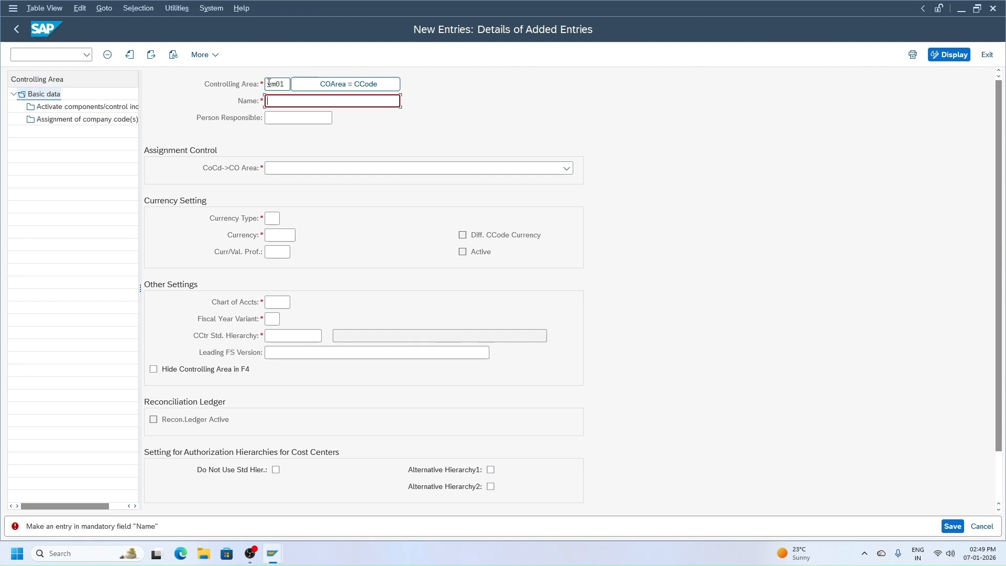
pyautogui.write('Vm01 controlling area')
pyautogui.press('Return')
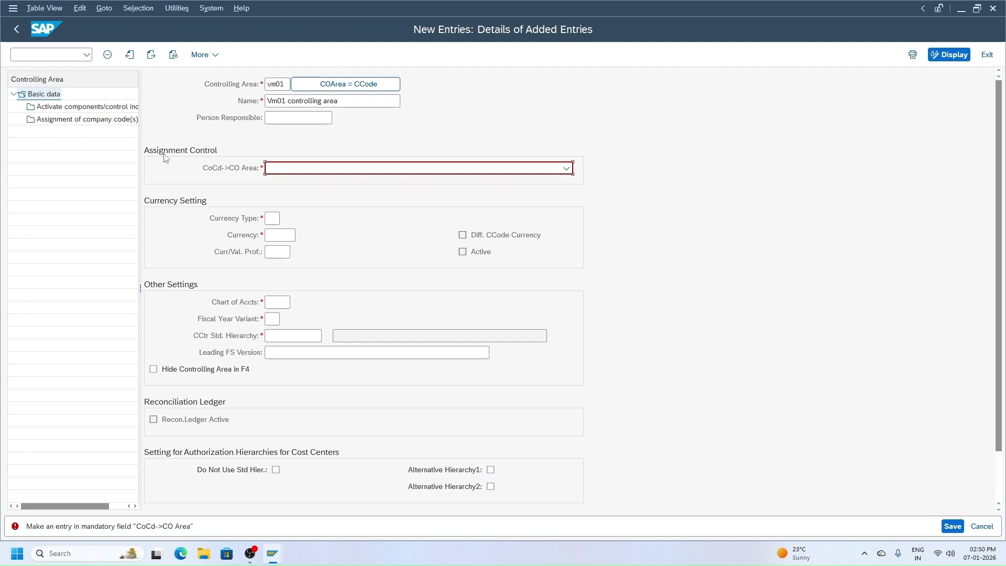
# - Set CoCd->CO Area to "Controlling area same as company code" and the currency type to 10, company code currency
pyautogui.click(306, 168)
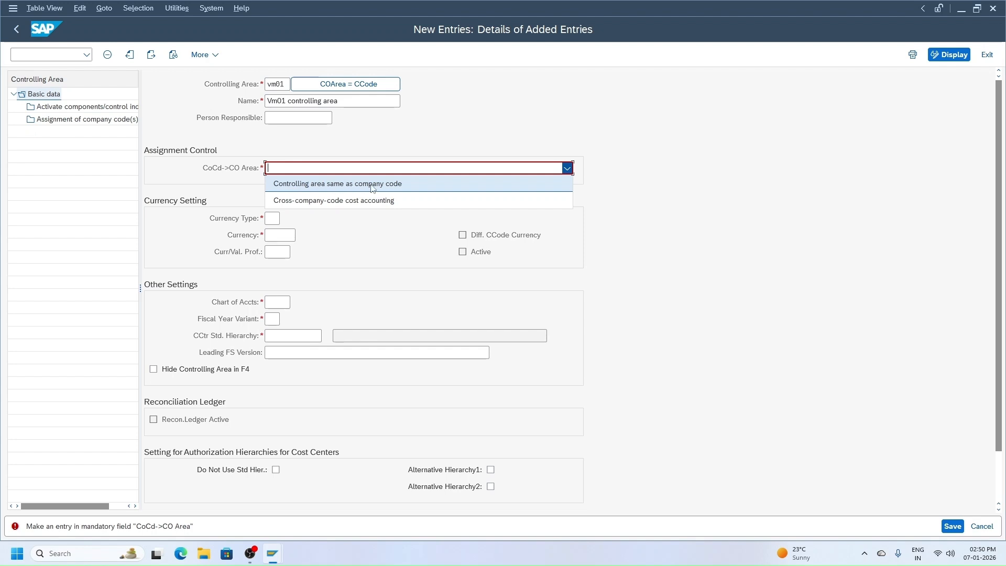
pyautogui.click(297, 185)
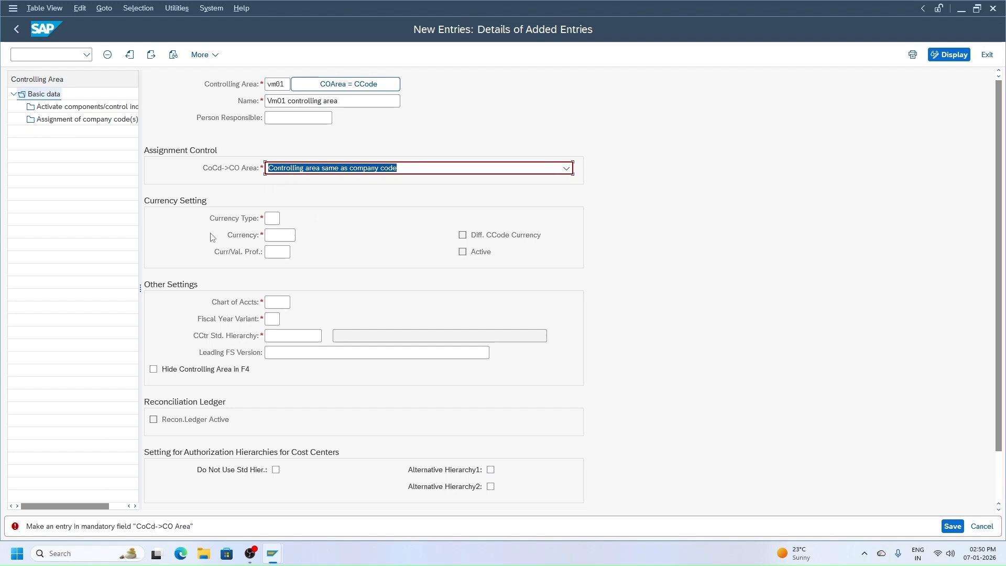
pyautogui.press('Return')
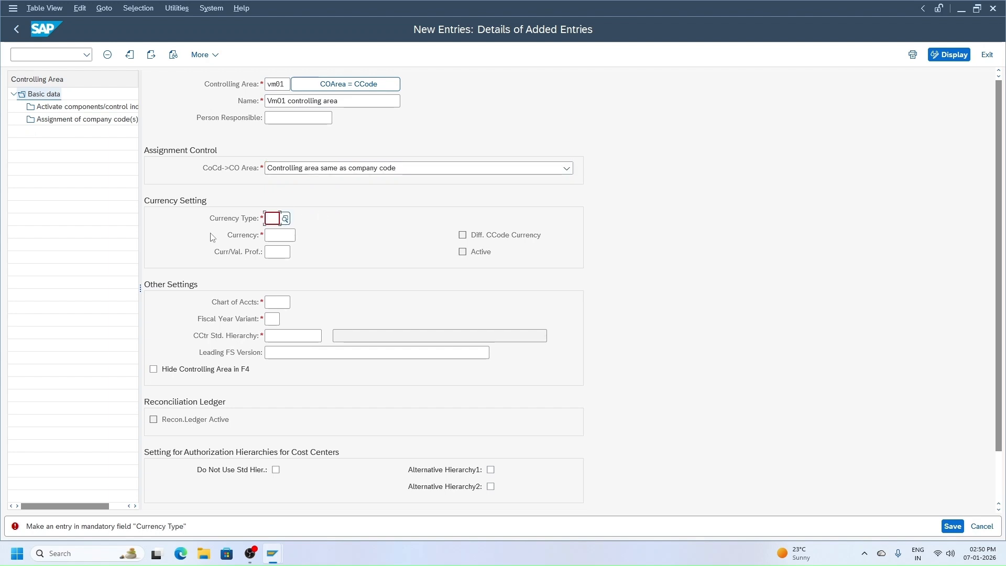
pyautogui.click(271, 218)
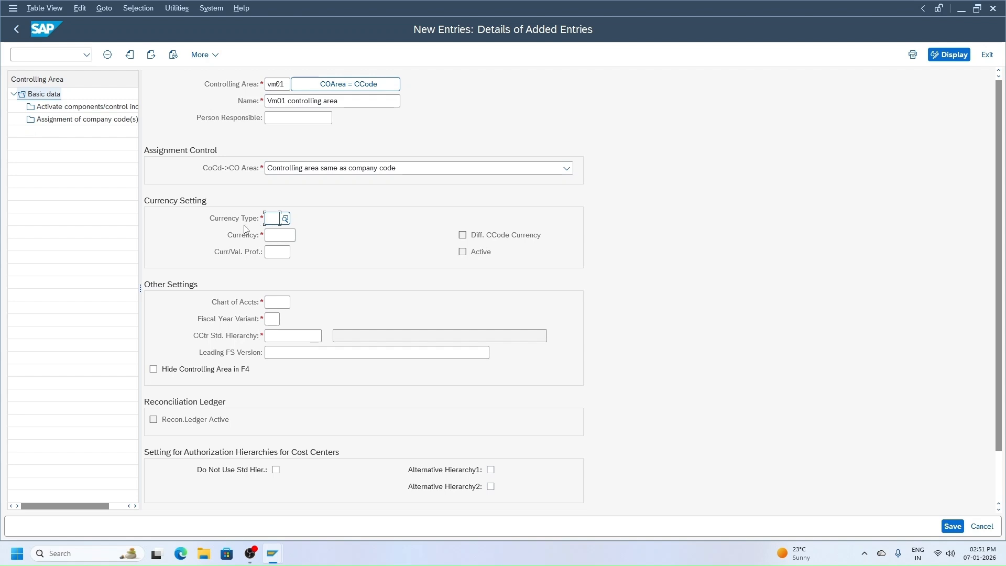
pyautogui.click(286, 219)
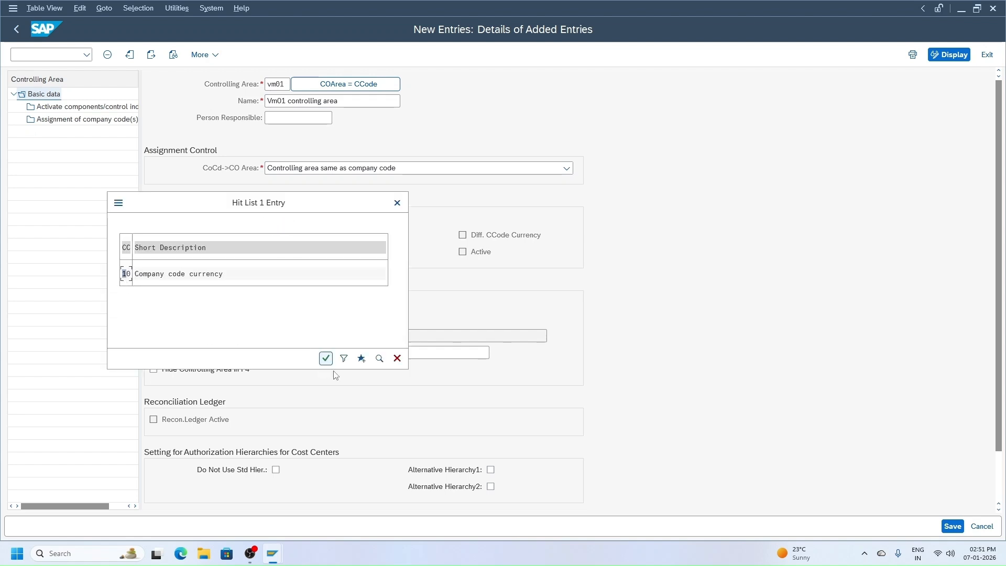
pyautogui.click(326, 358)
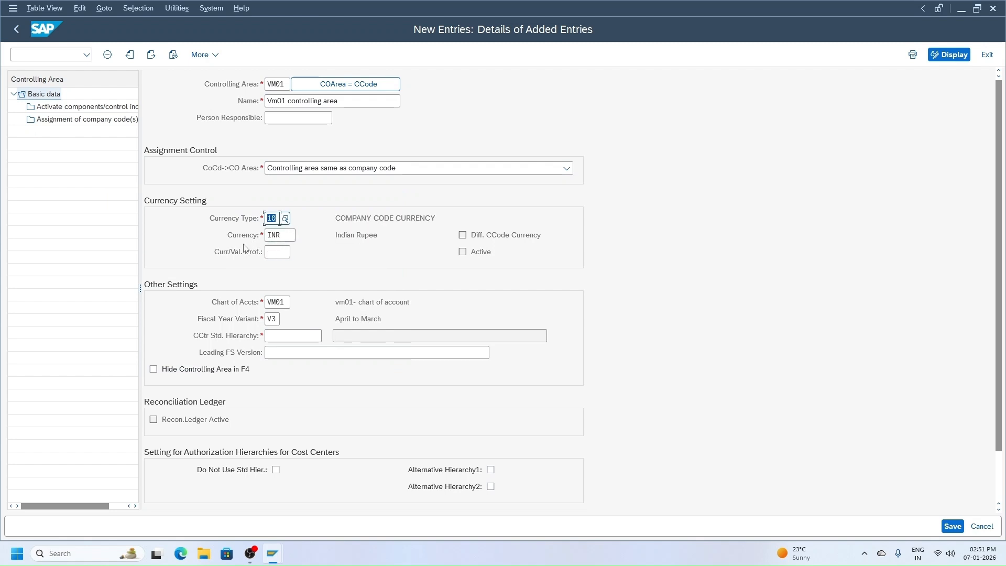
# - Enter VMPL as the cost center standard hierarchy of controlling area VM01, leaving the leading FS version empty
pyautogui.click(280, 237)
pyautogui.click(271, 252)
pyautogui.scroll(-1, 271, 252)
pyautogui.click(290, 277)
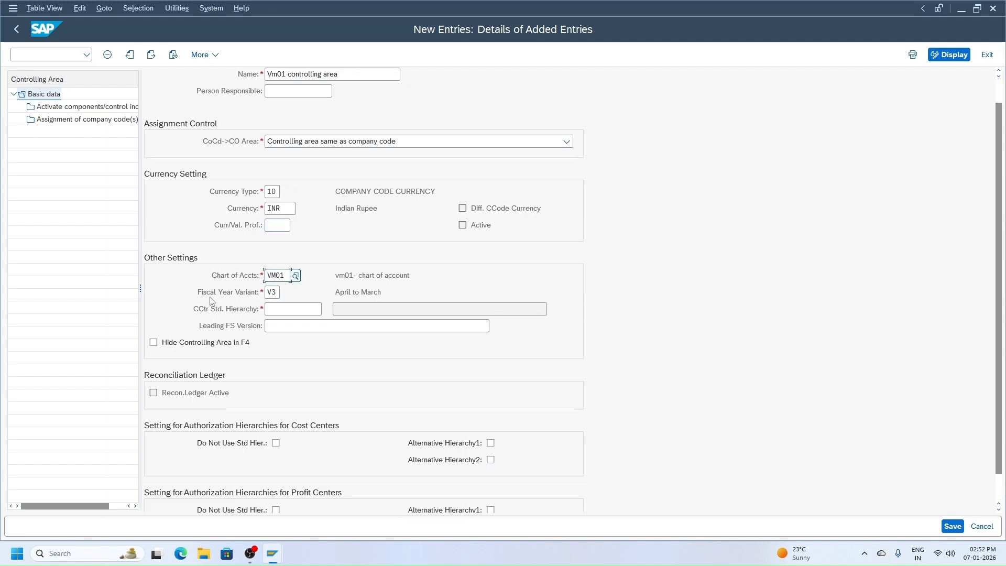
pyautogui.click(279, 292)
pyautogui.click(270, 310)
pyautogui.write('VMpl')
pyautogui.press('BackSpace')
pyautogui.press('BackSpace')
pyautogui.write('PL')
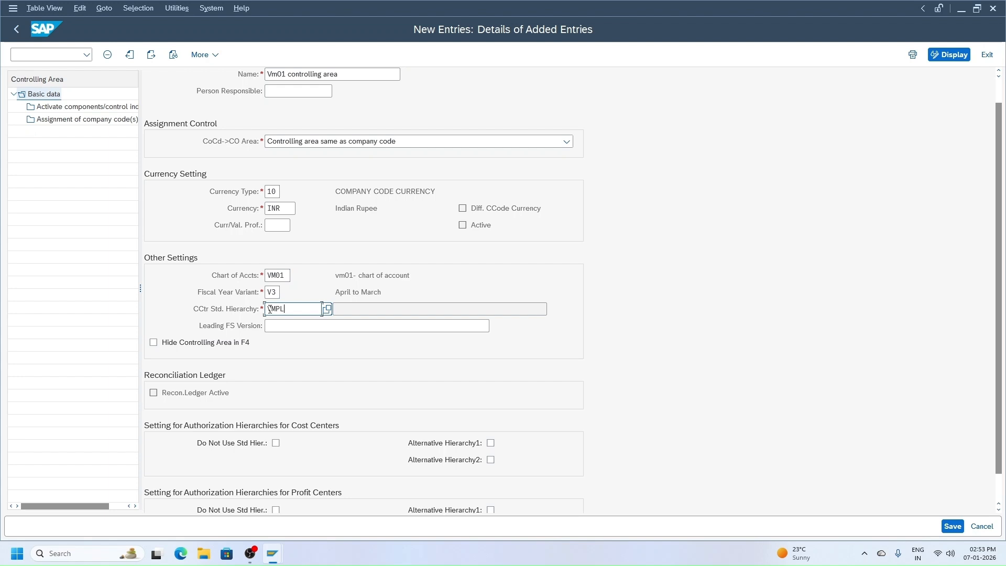
pyautogui.click(270, 326)
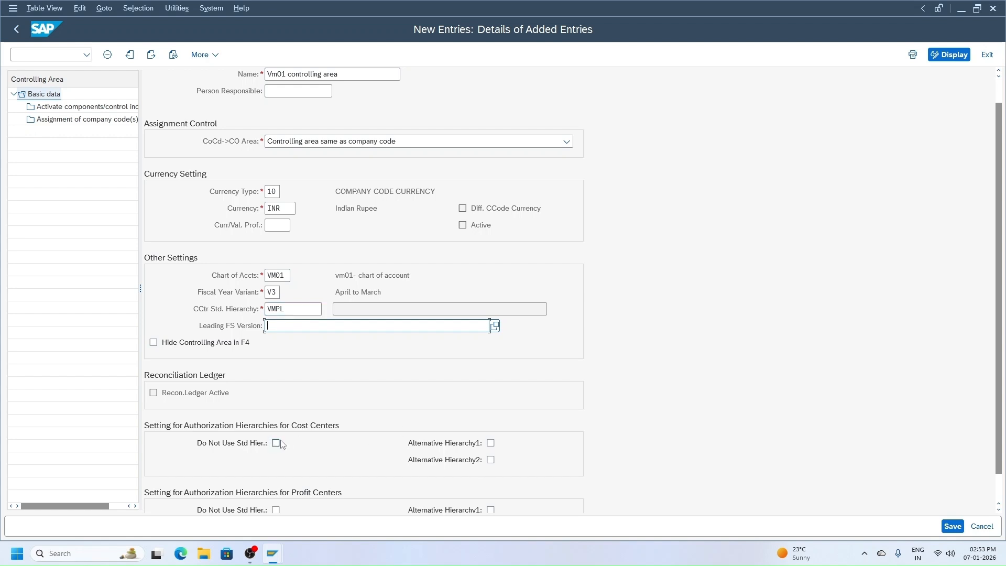
pyautogui.scroll(-1, 273, 442)
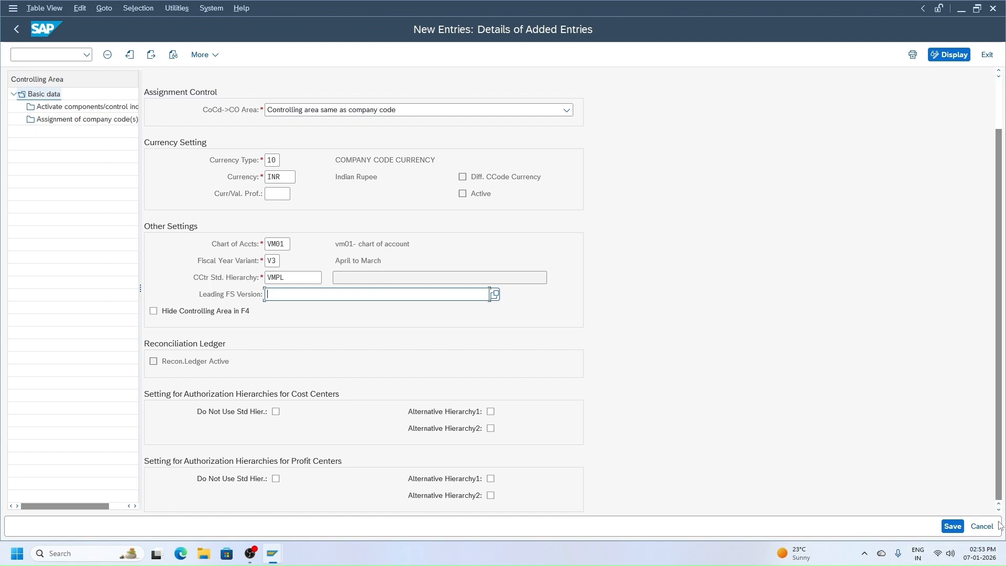
# - Save the controlling area, creating VMPL as its standard hierarchy, accept the proposed customizing request and acknowledge the messages
pyautogui.click(950, 528)
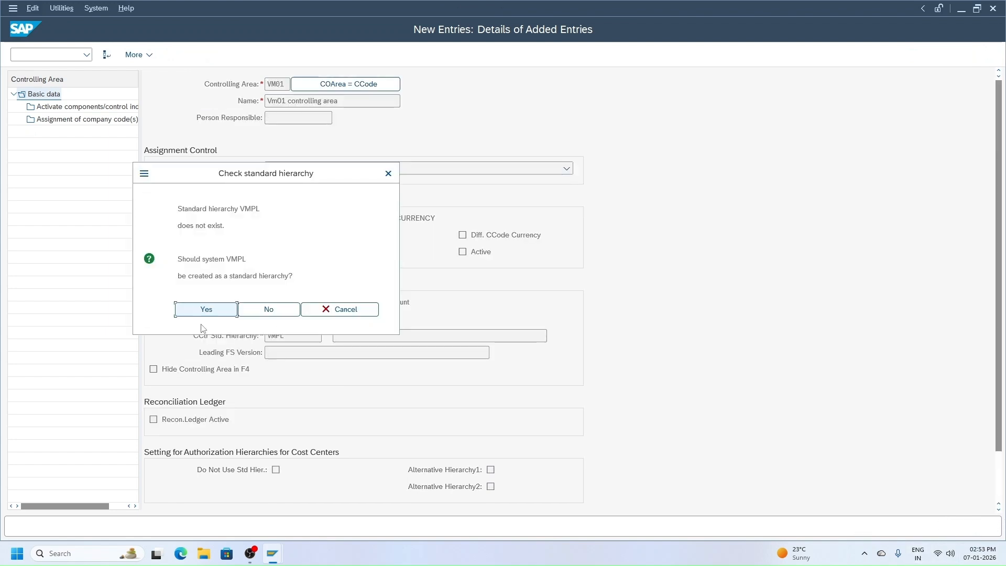
pyautogui.click(197, 310)
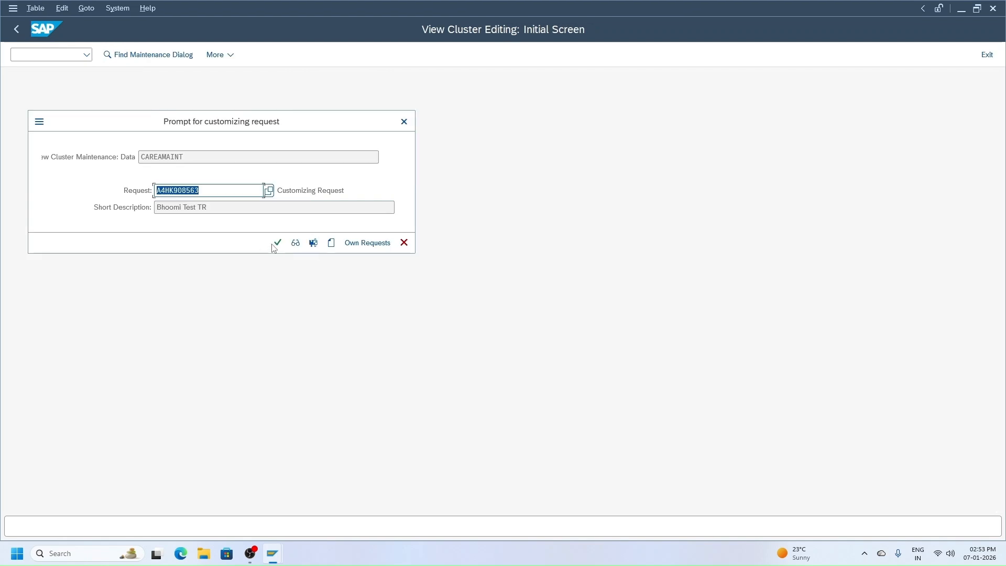
pyautogui.click(277, 245)
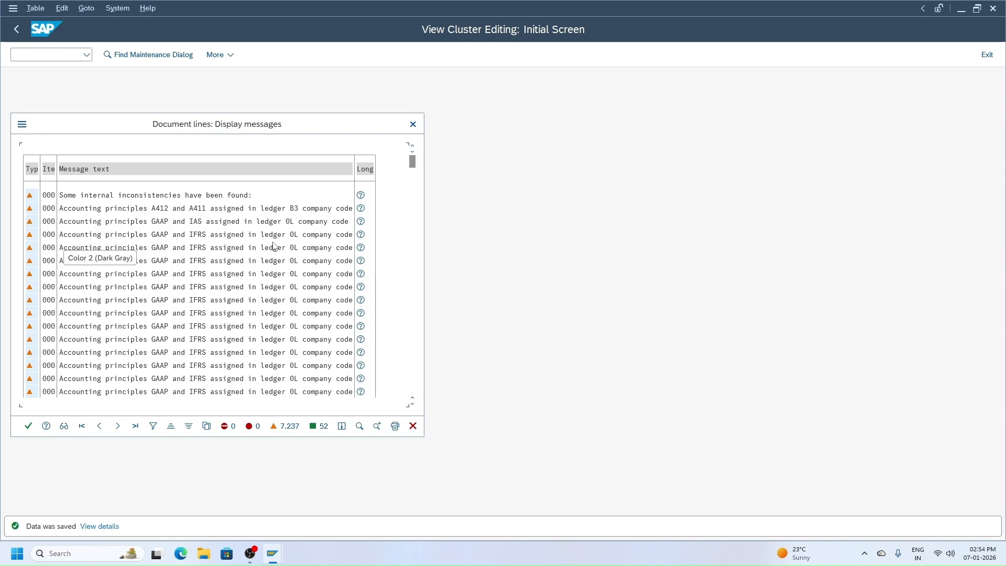
pyautogui.click(28, 426)
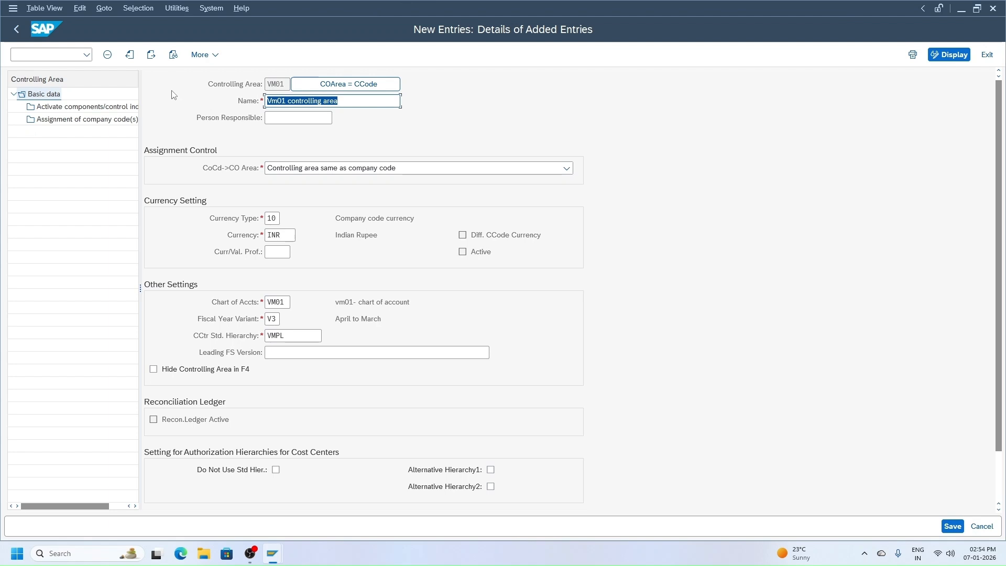
# - Add an activate components/control indicators entry for VM01 with fiscal year 2026 and Cost Centers set to "Component active"
pyautogui.doubleClick(53, 111)
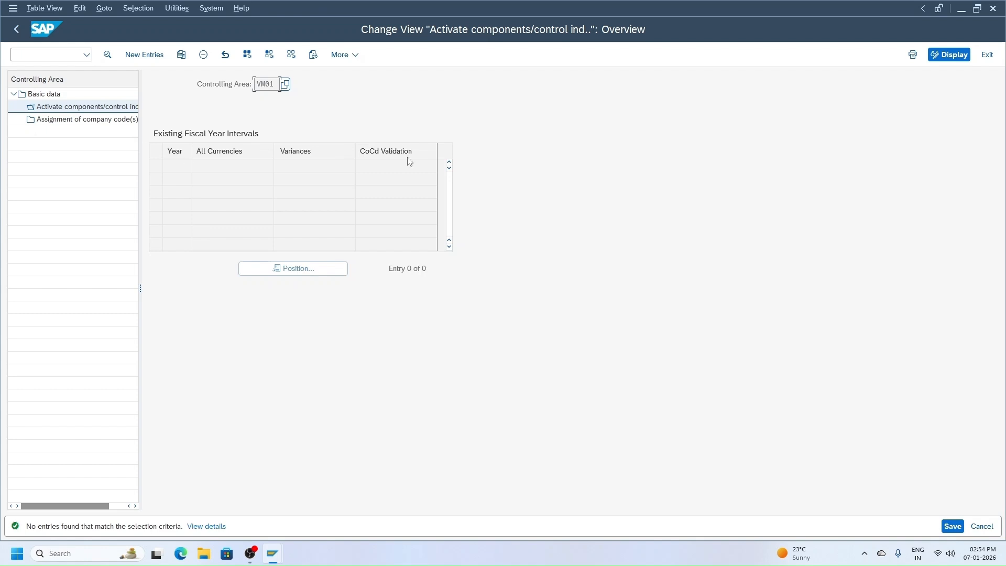
pyautogui.click(151, 56)
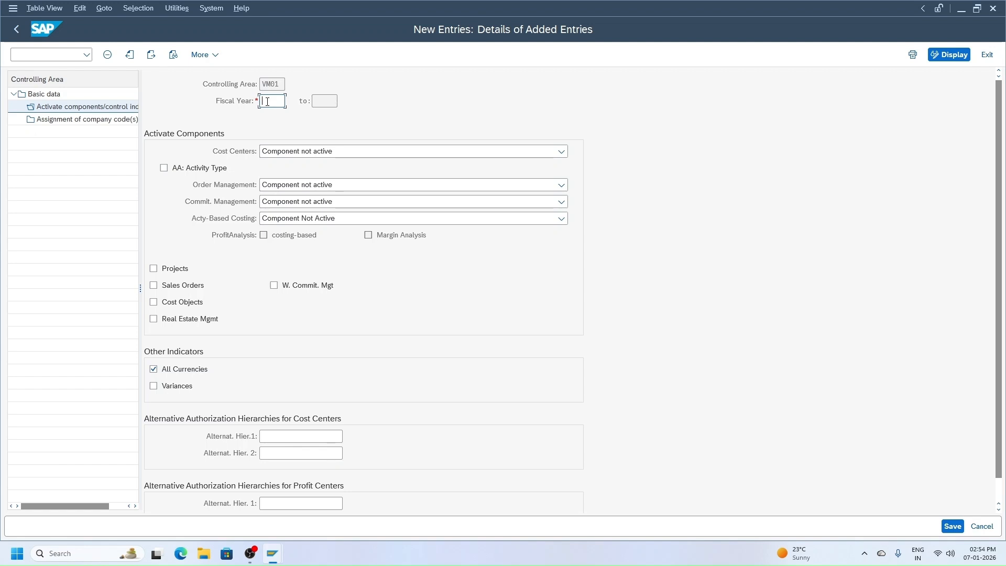
pyautogui.write('20')
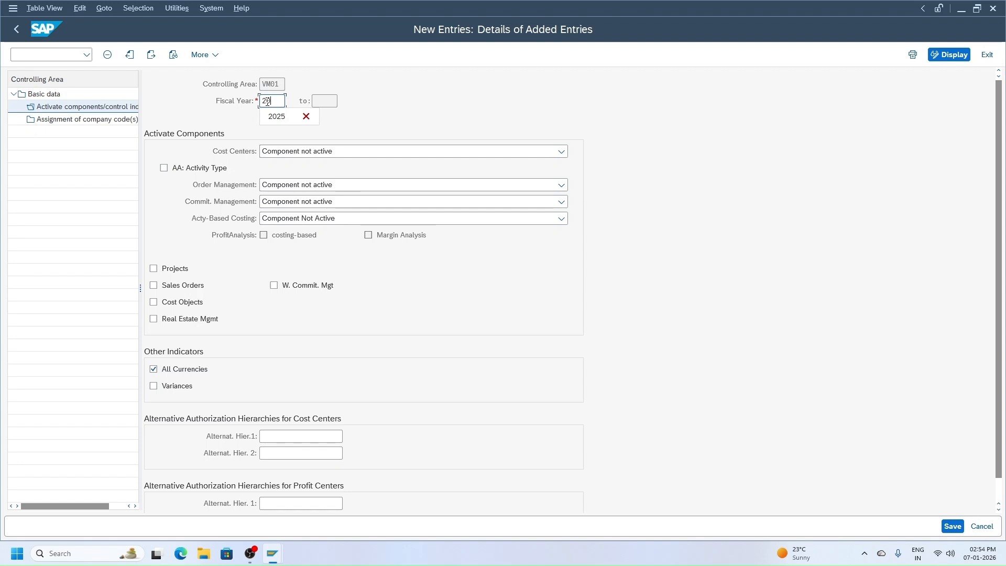
pyautogui.write('26')
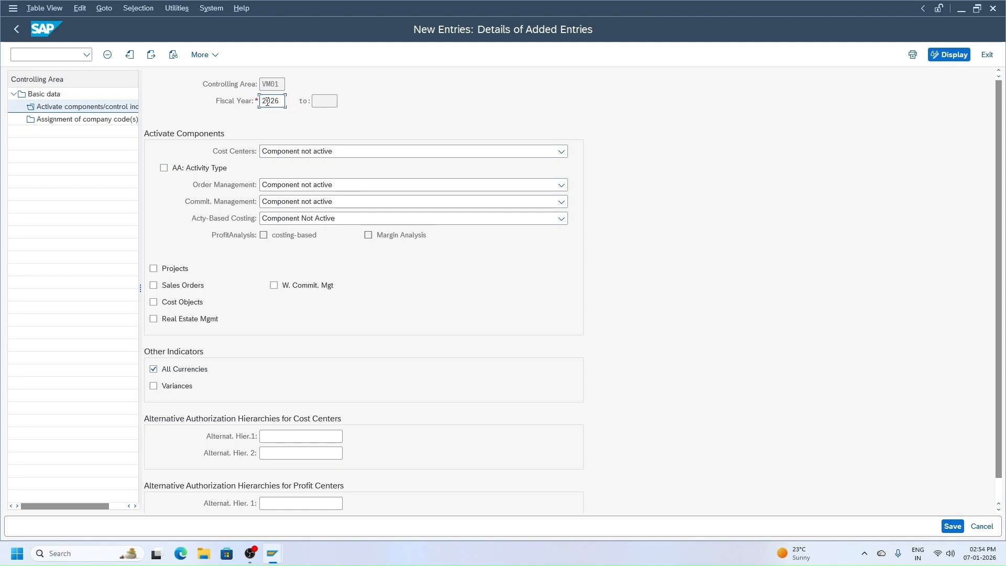
pyautogui.press('Return')
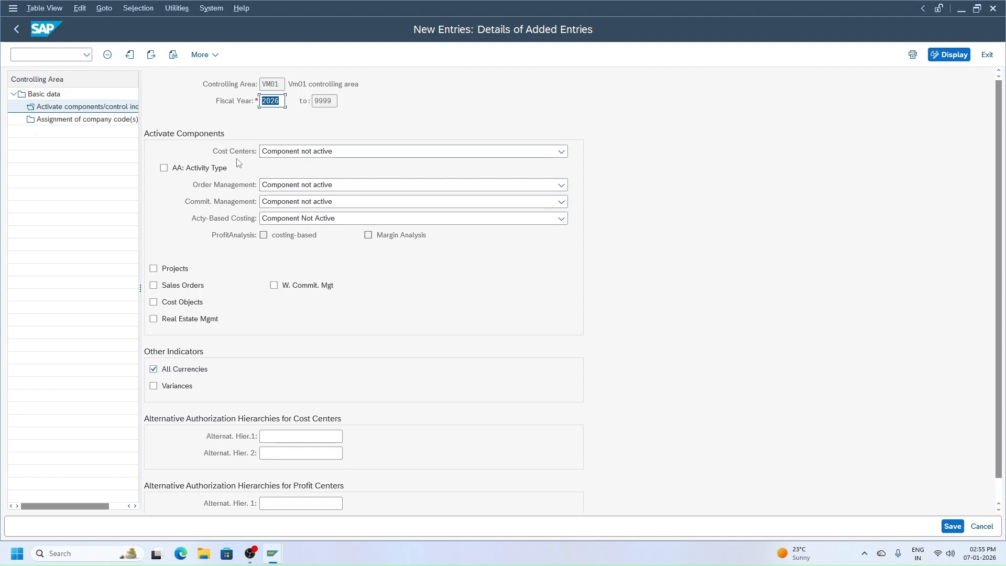
pyautogui.click(279, 155)
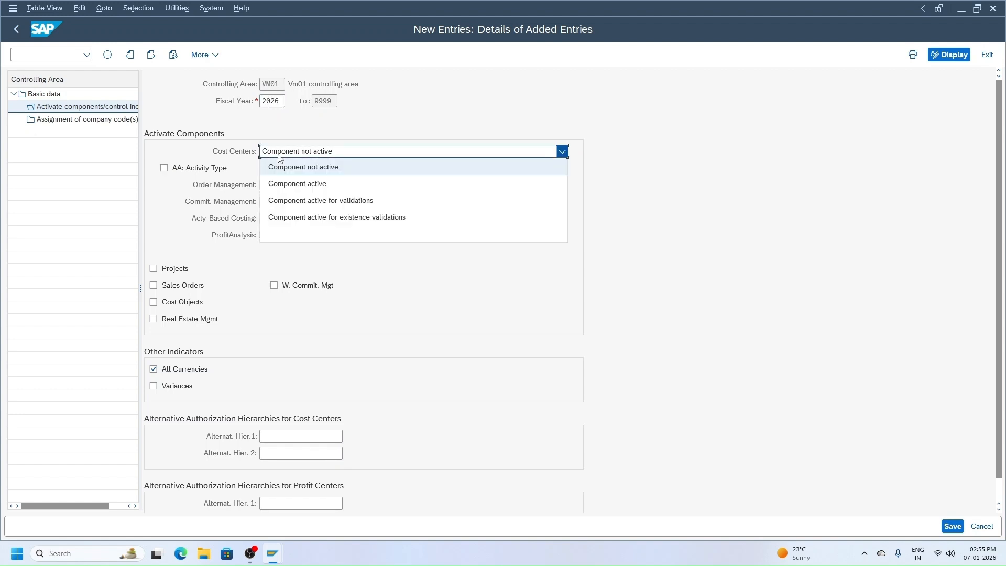
pyautogui.click(286, 183)
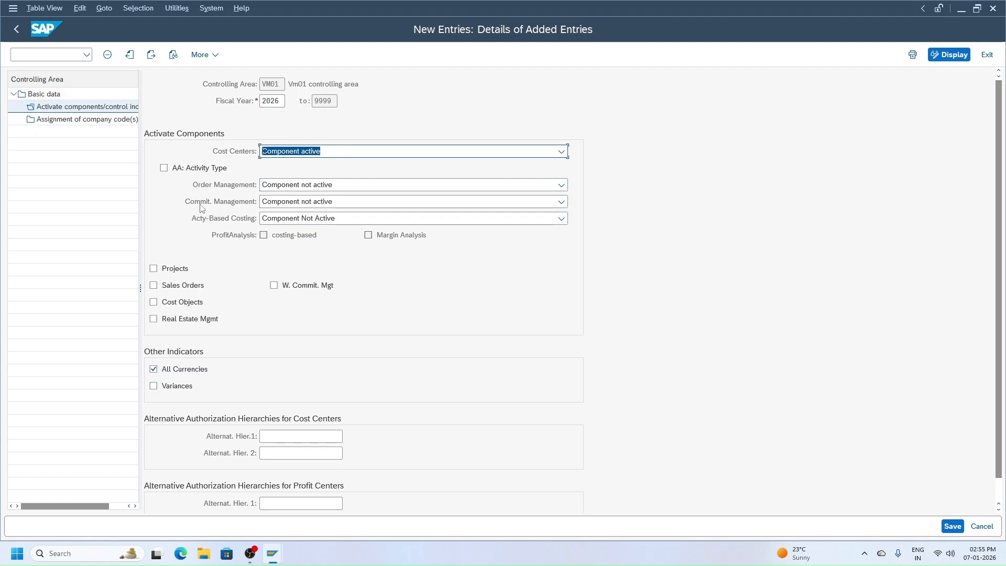
# - Set Order Management to "Component active", Commit. Management to "Components active" and Acty-Based Costing to "Component Active for Parallel and Integrated Calculation"
pyautogui.click(296, 190)
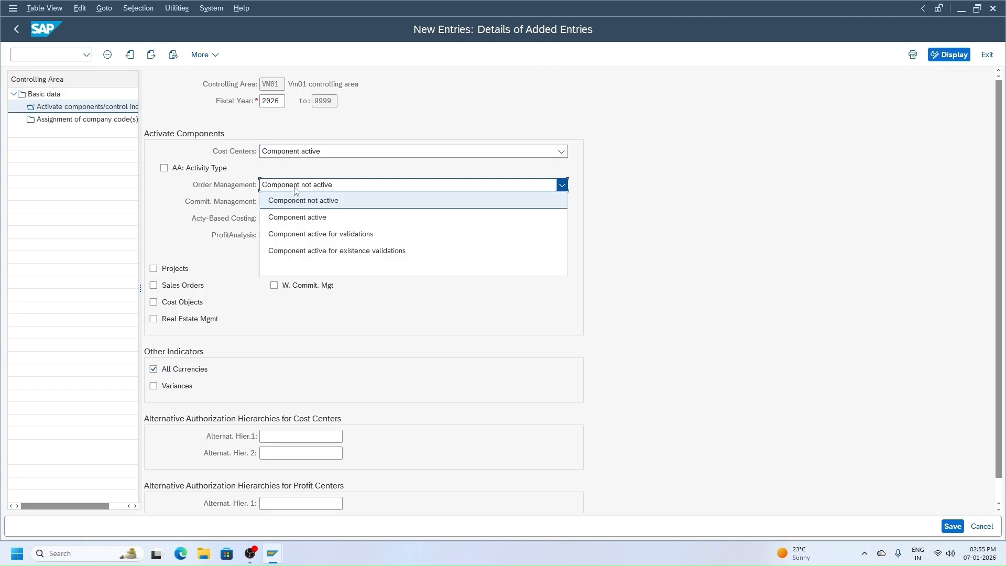
pyautogui.click(288, 223)
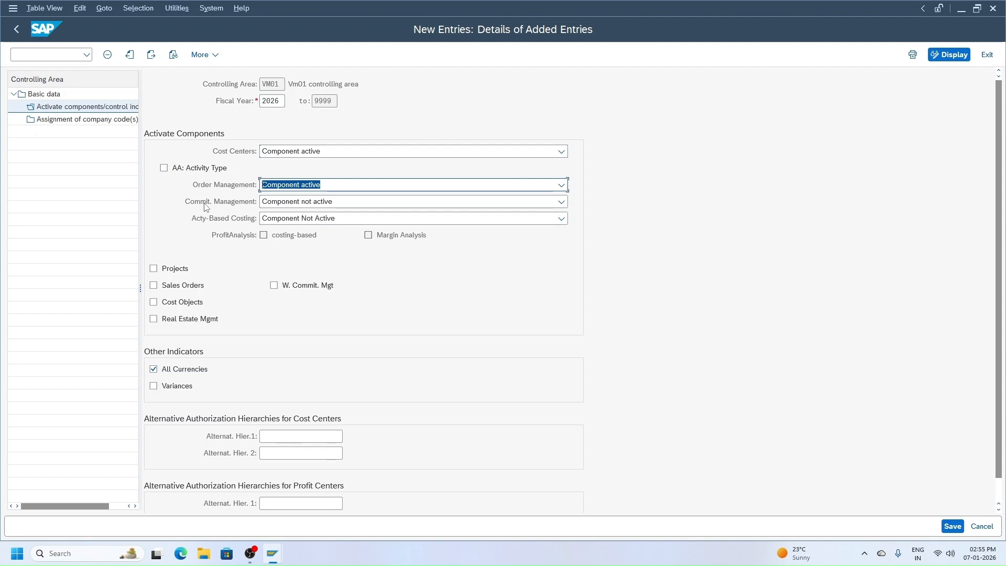
pyautogui.click(308, 202)
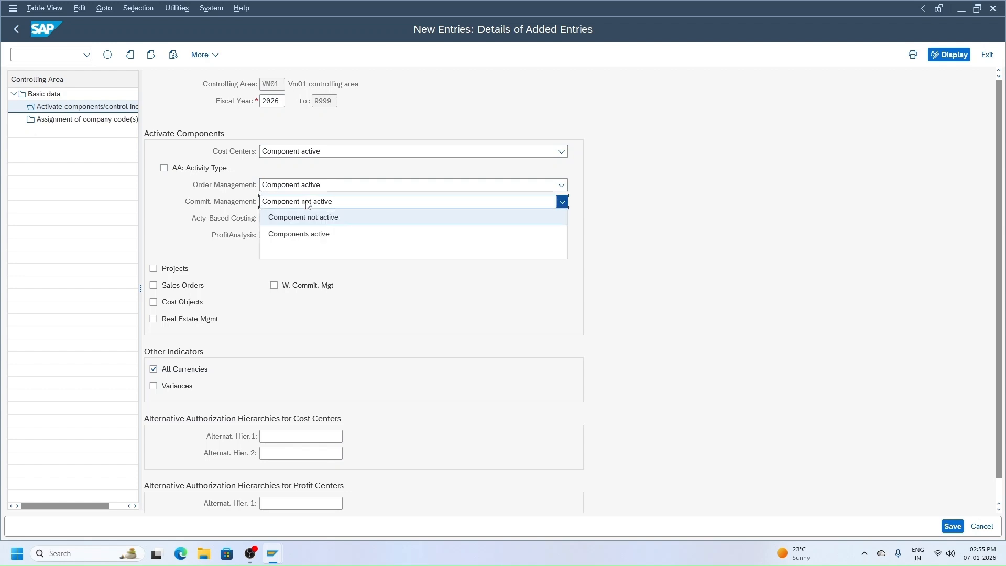
pyautogui.click(293, 235)
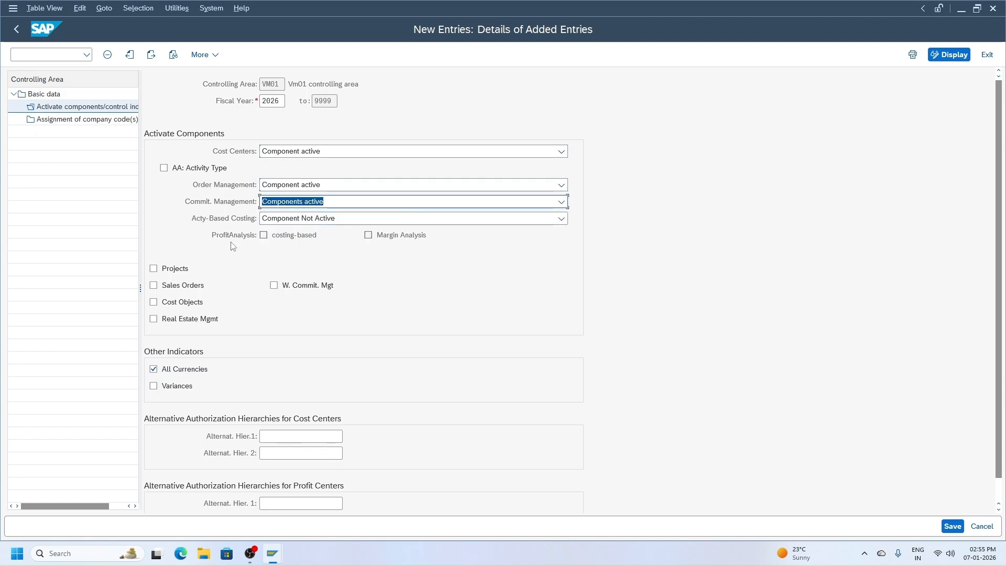
pyautogui.click(283, 223)
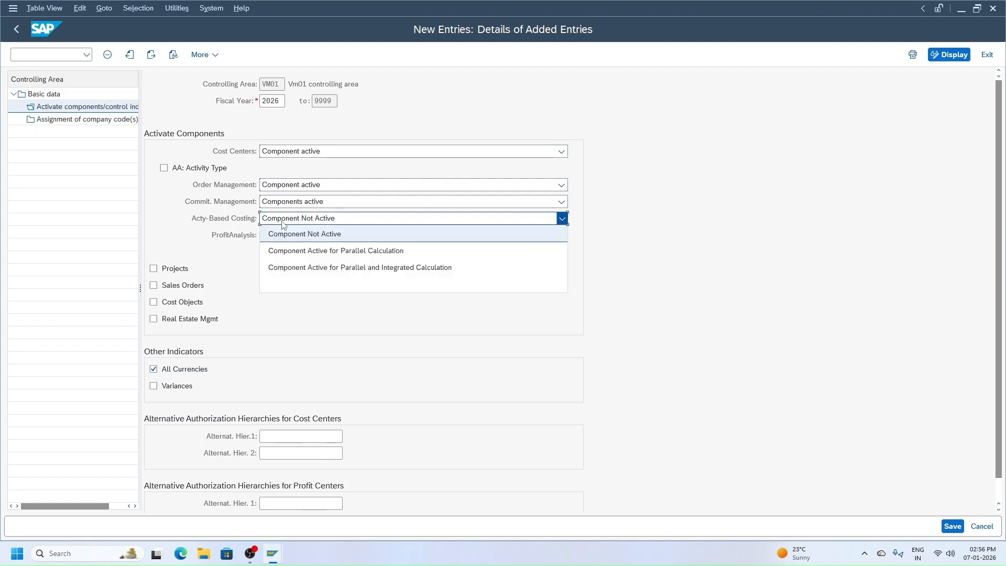
pyautogui.click(290, 268)
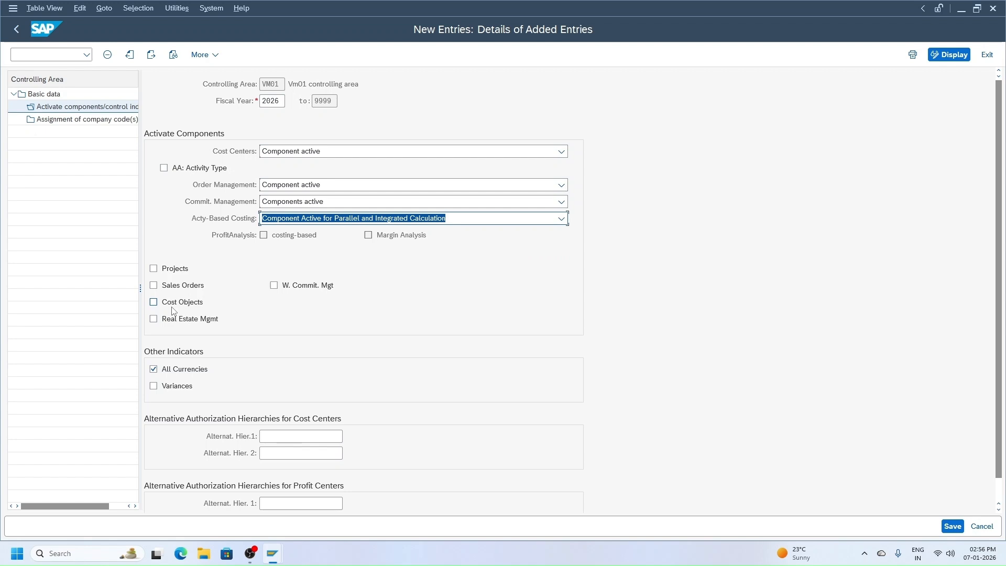
# - Save the VM01 control indicators with All Currencies selected and acknowledge the transport information and the message list
pyautogui.click(153, 370)
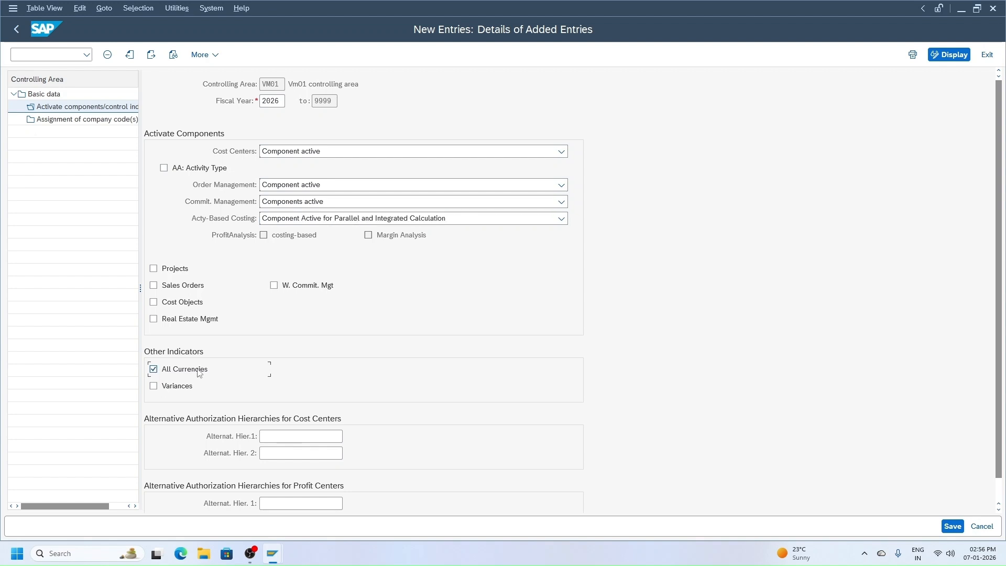
pyautogui.scroll(-2, 266, 433)
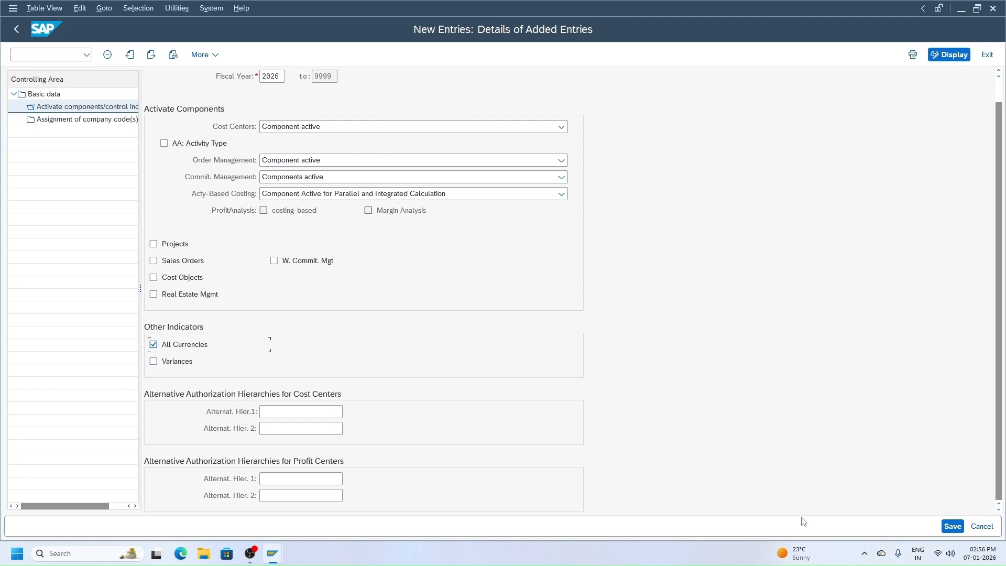
pyautogui.click(953, 526)
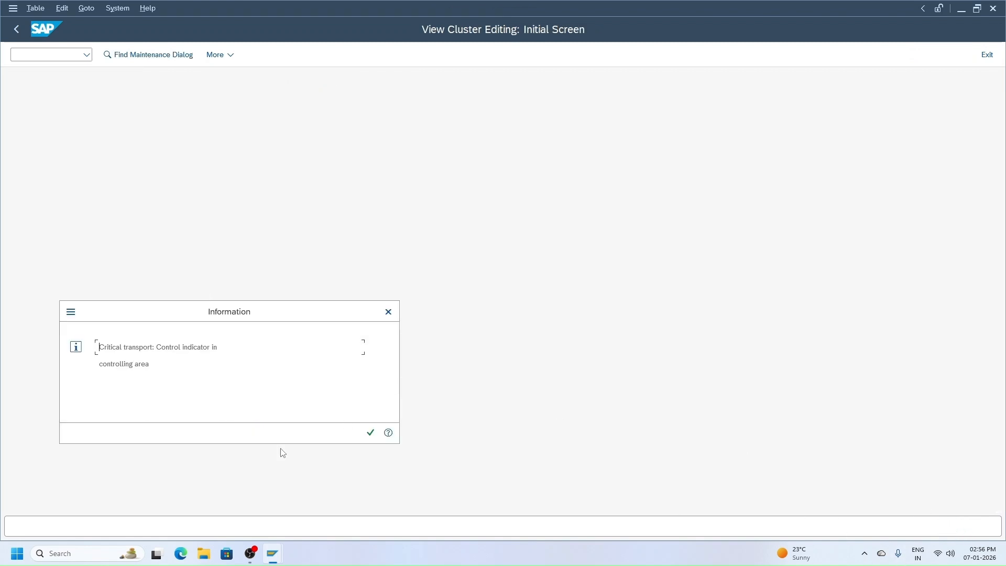
pyautogui.click(370, 433)
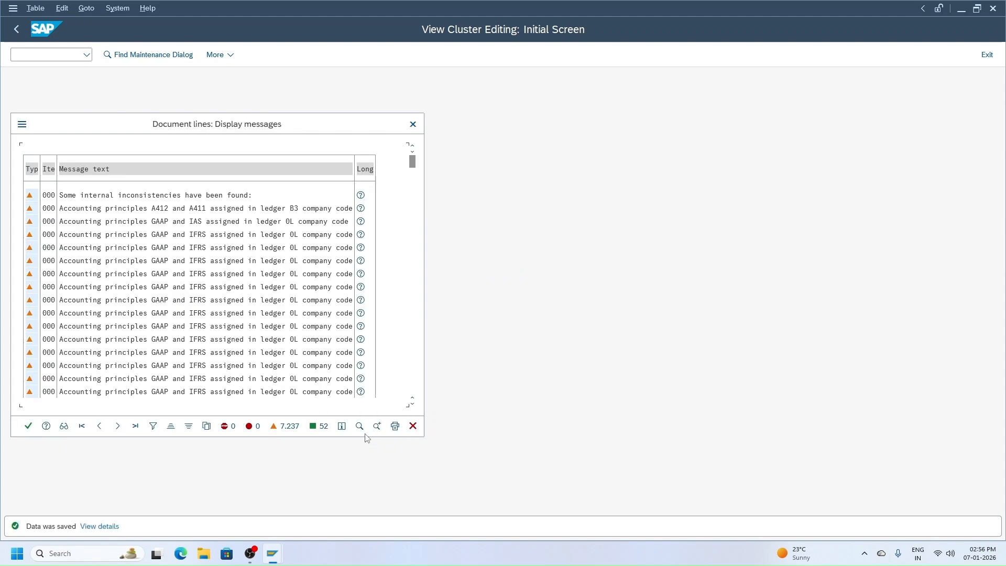
pyautogui.click(28, 426)
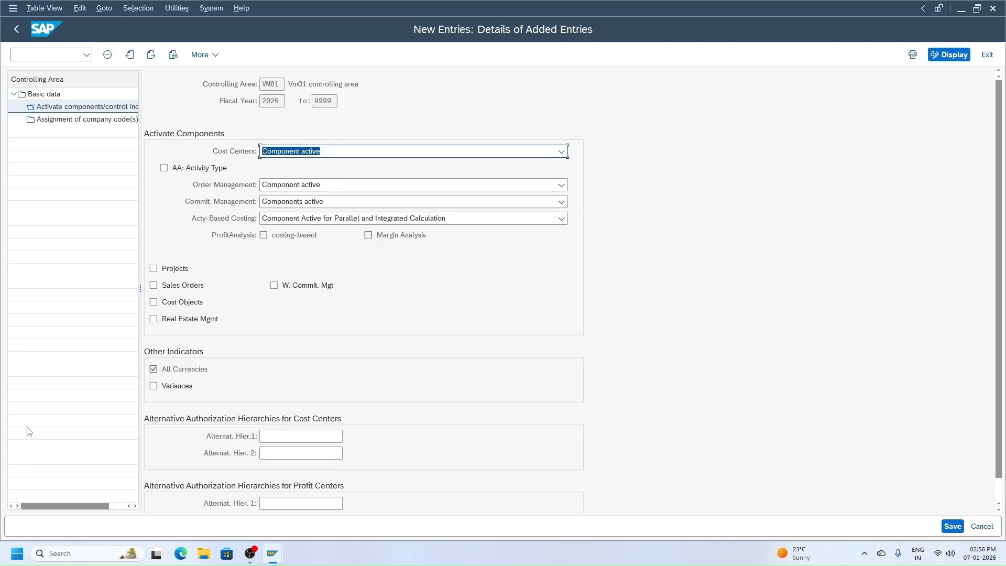
# - Assign company code VM01 to controlling area VM01, save the assignment and acknowledge the message list
pyautogui.doubleClick(53, 120)
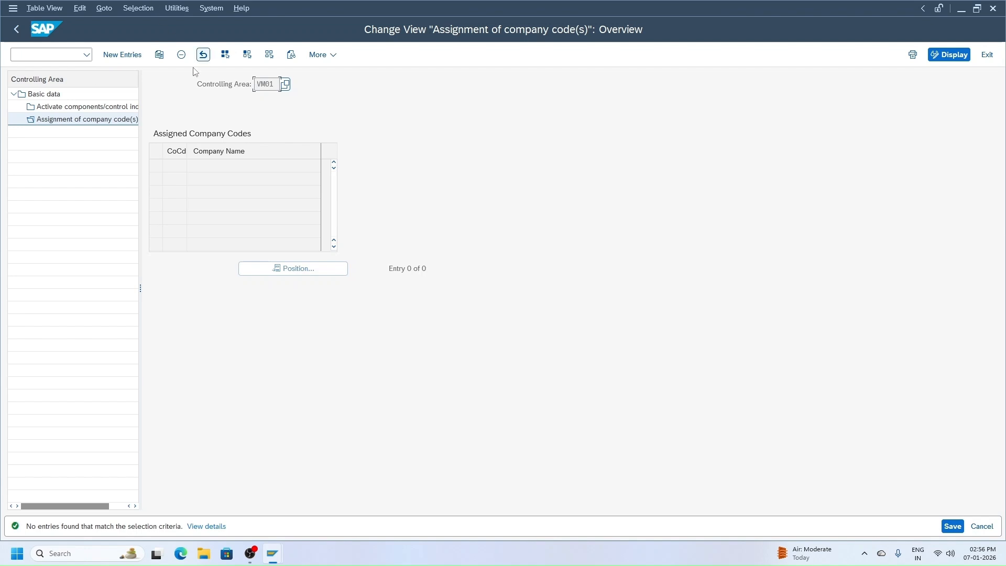
pyautogui.click(117, 56)
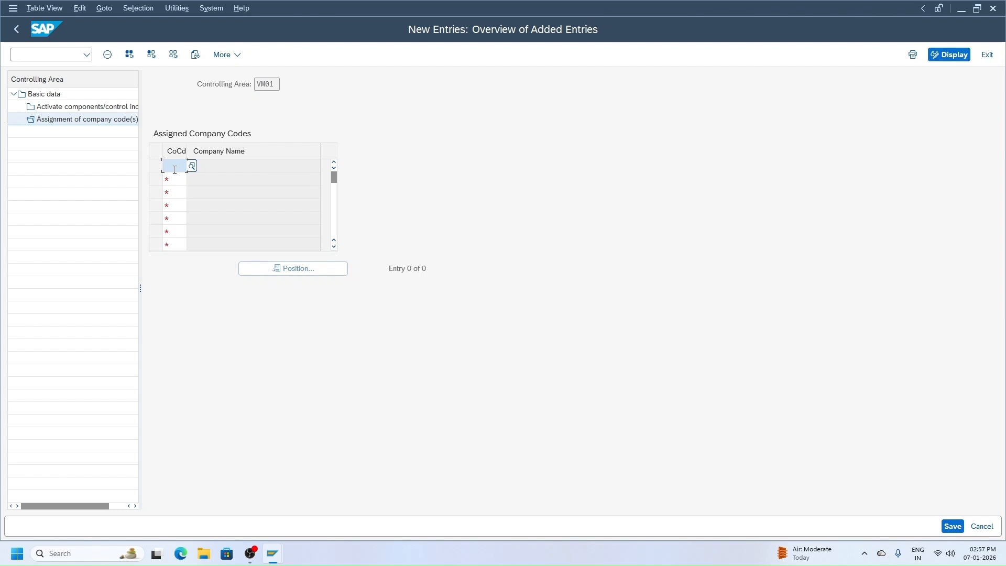
pyautogui.write('v')
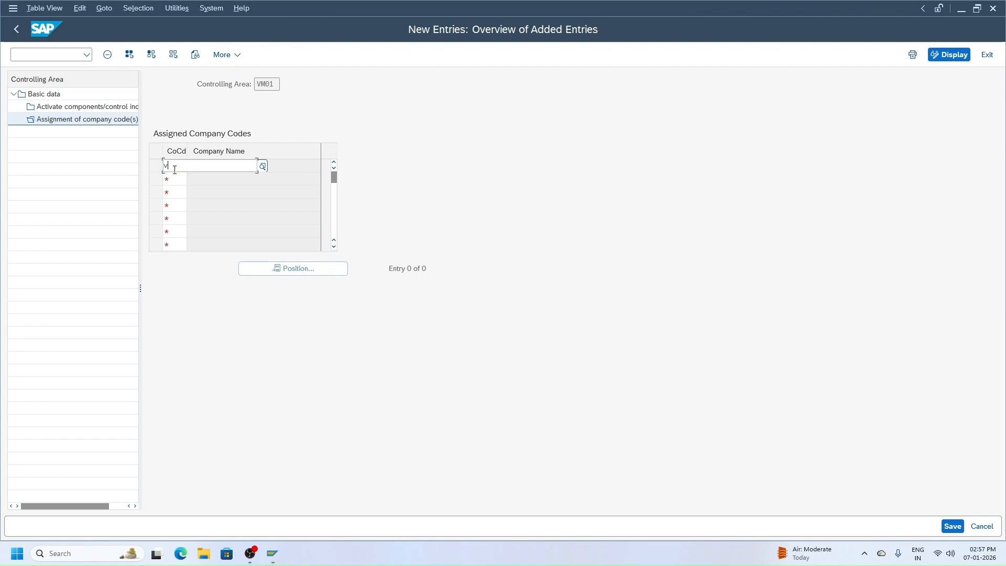
pyautogui.write('m01')
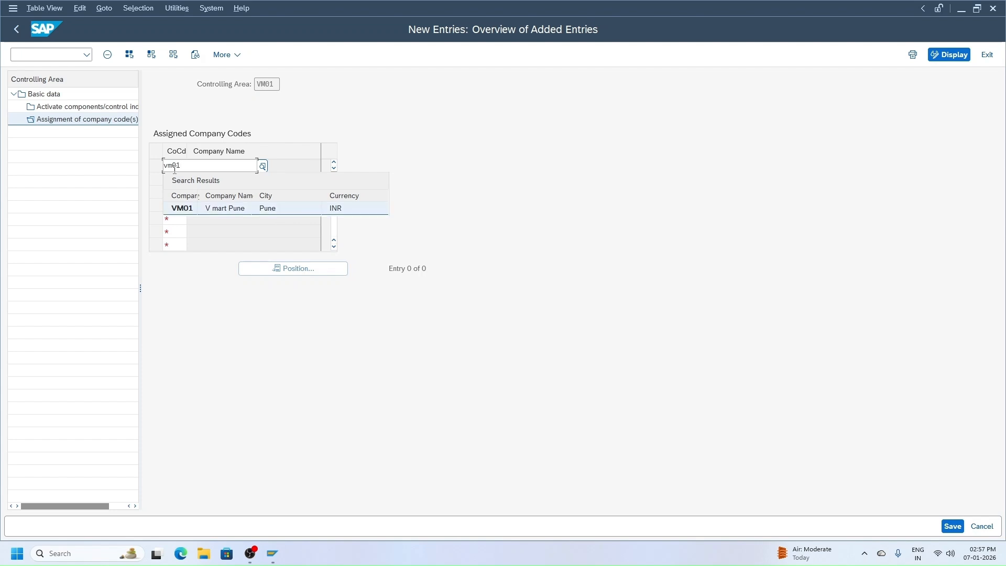
pyautogui.press('Return')
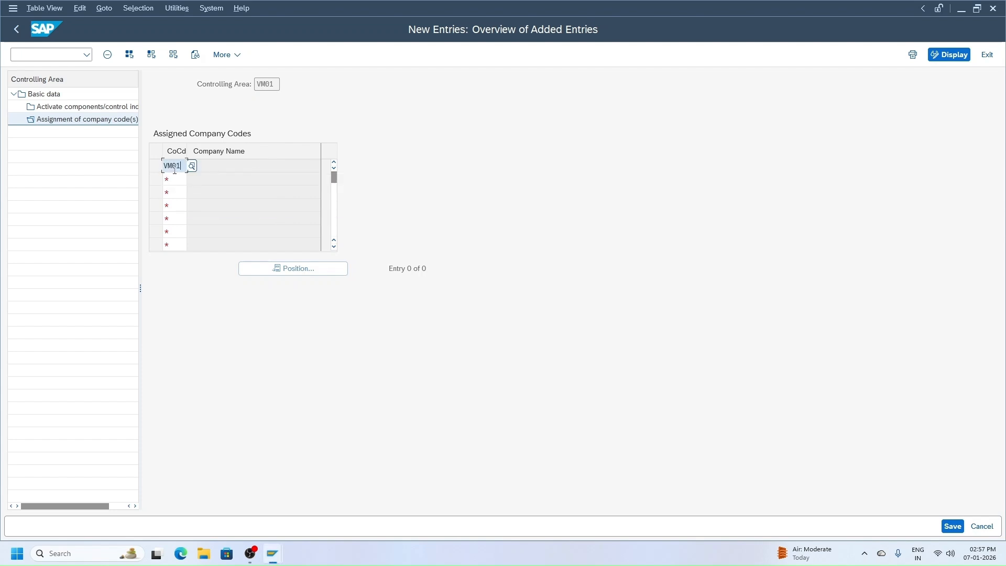
pyautogui.press('Return')
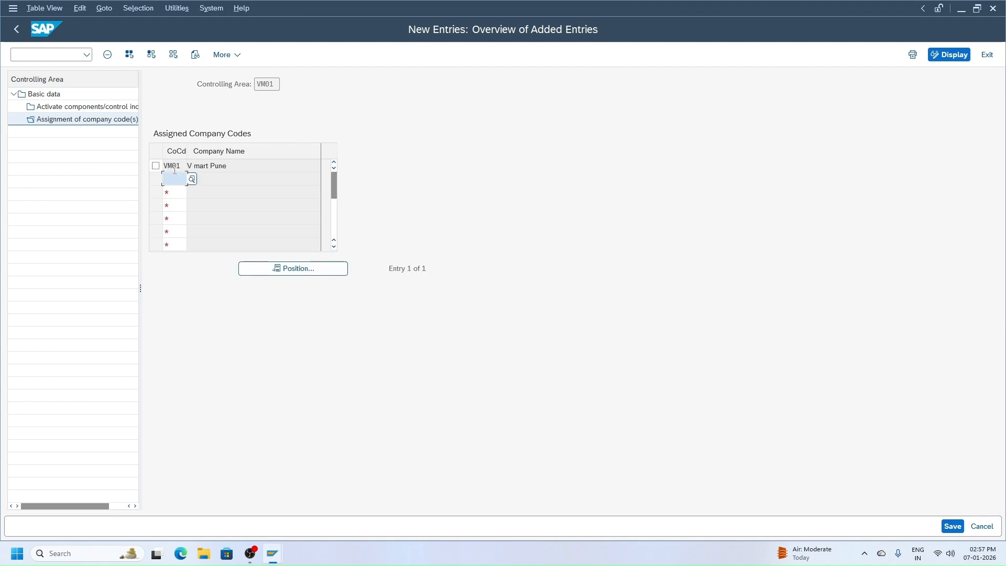
pyautogui.click(953, 527)
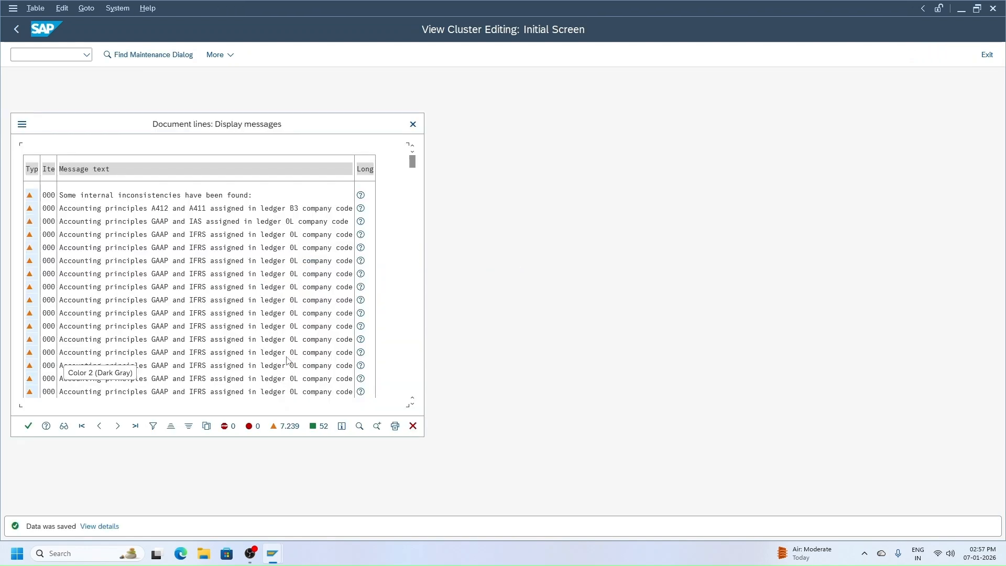
pyautogui.click(28, 429)
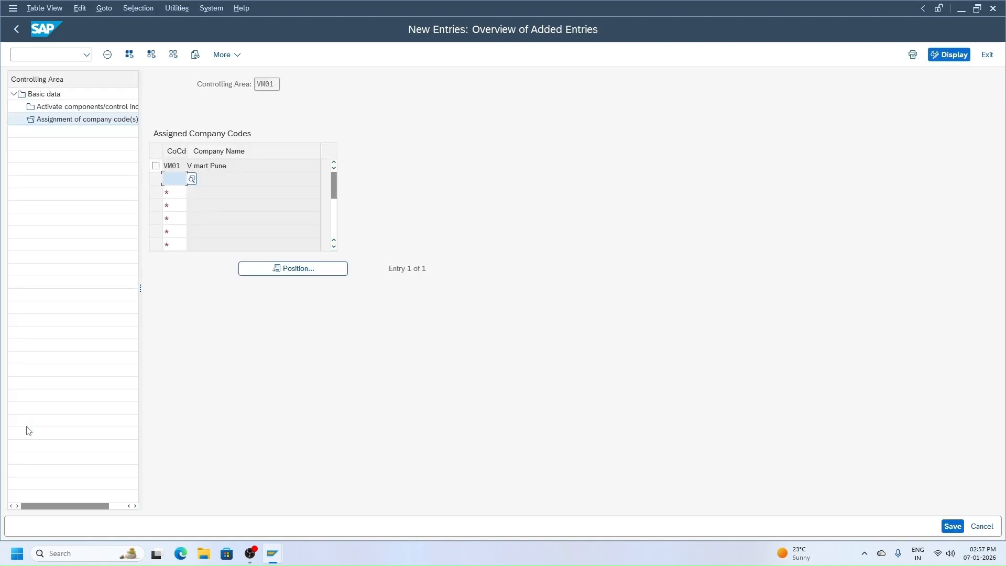